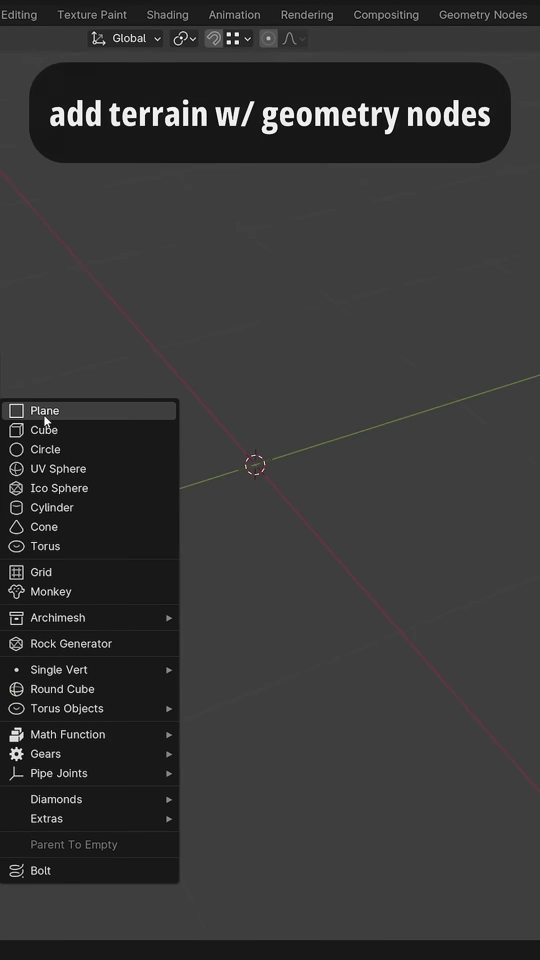
Step: Add a plane as the forest terrain and attach a new Geometry Nodes modifier
left_click(43, 415)
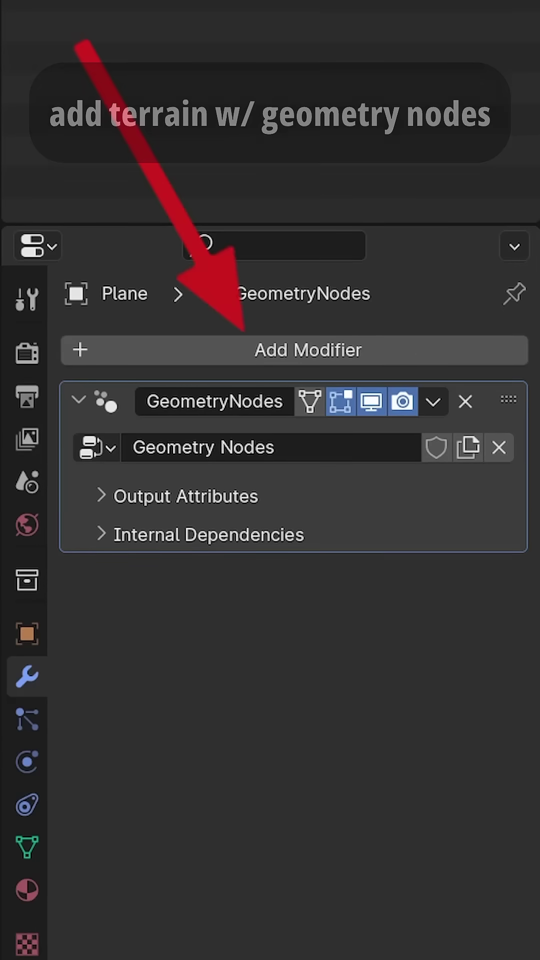